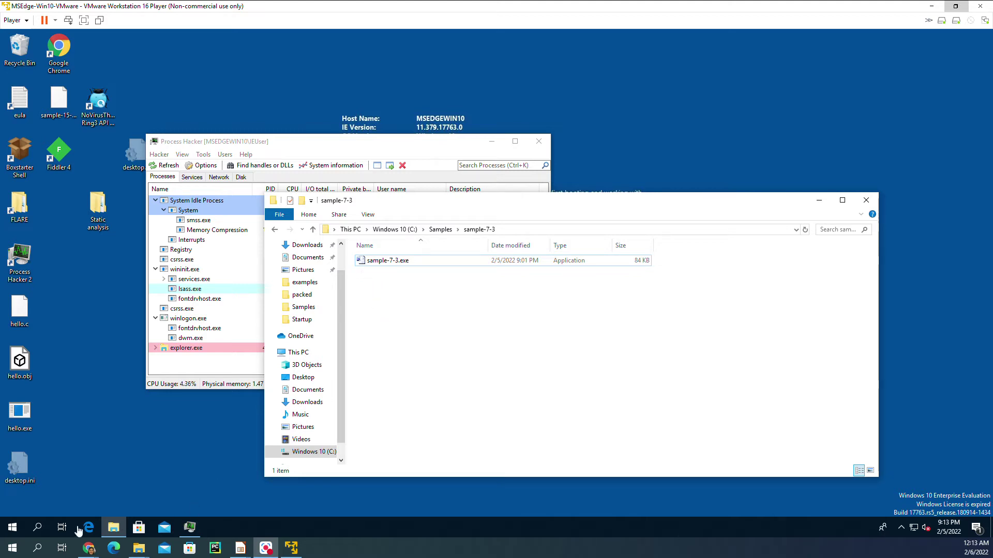
# Open a new File Explorer window from the taskbar icon's quick list.
pyautogui.moveTo(119, 530)
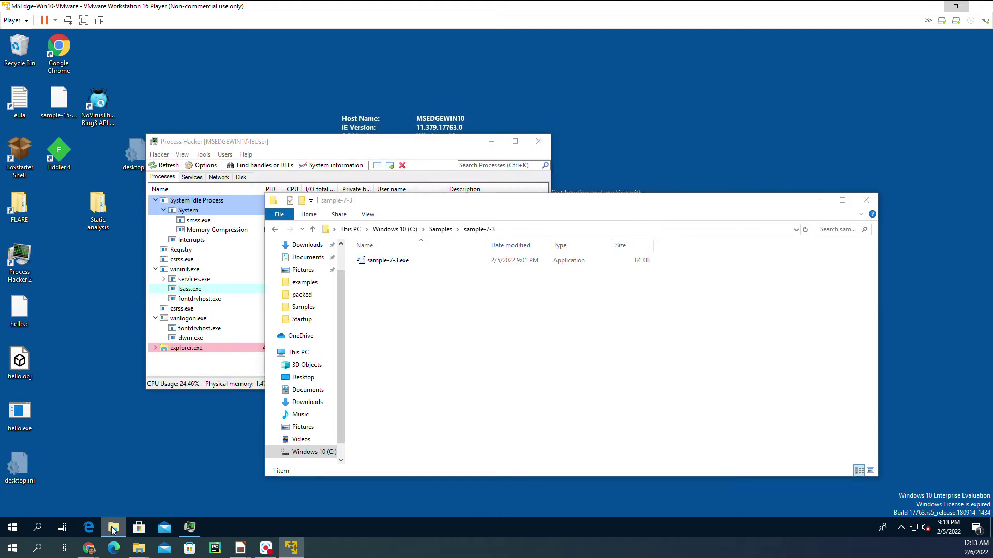
pyautogui.rightClick(113, 529)
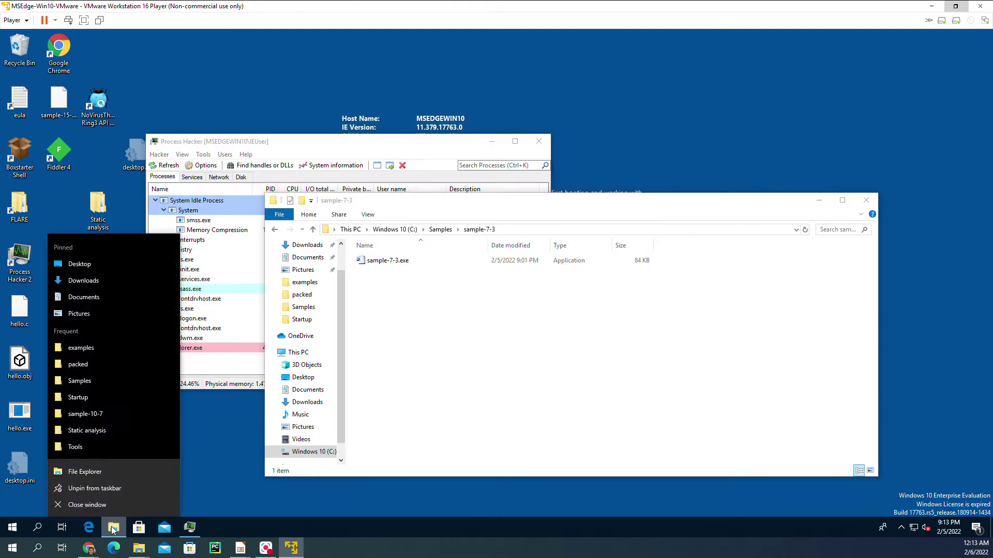
pyautogui.click(104, 474)
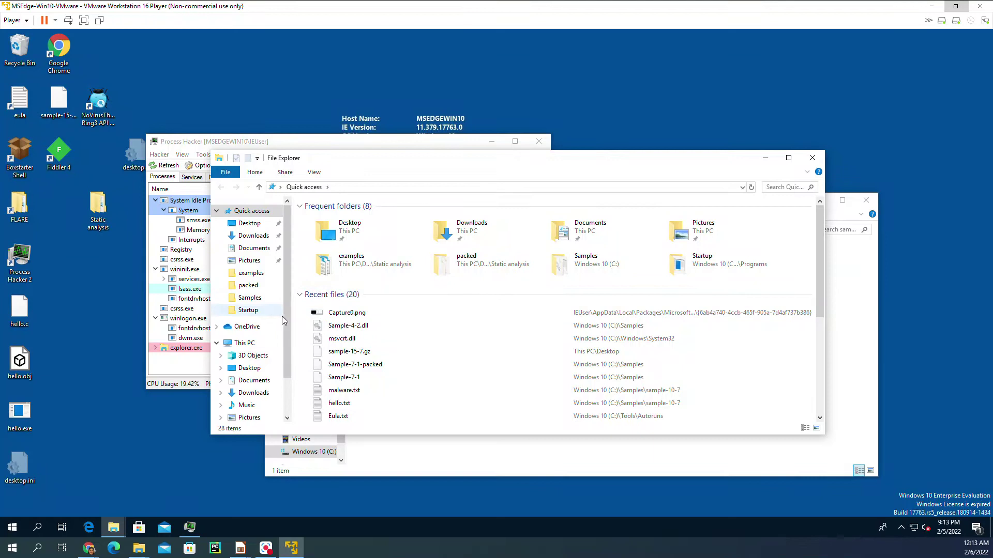
# Browse to C:\Tools\bintext303 and launch bintext.exe.
pyautogui.moveTo(286, 318); pyautogui.dragTo(286, 389)
pyautogui.click(261, 385)
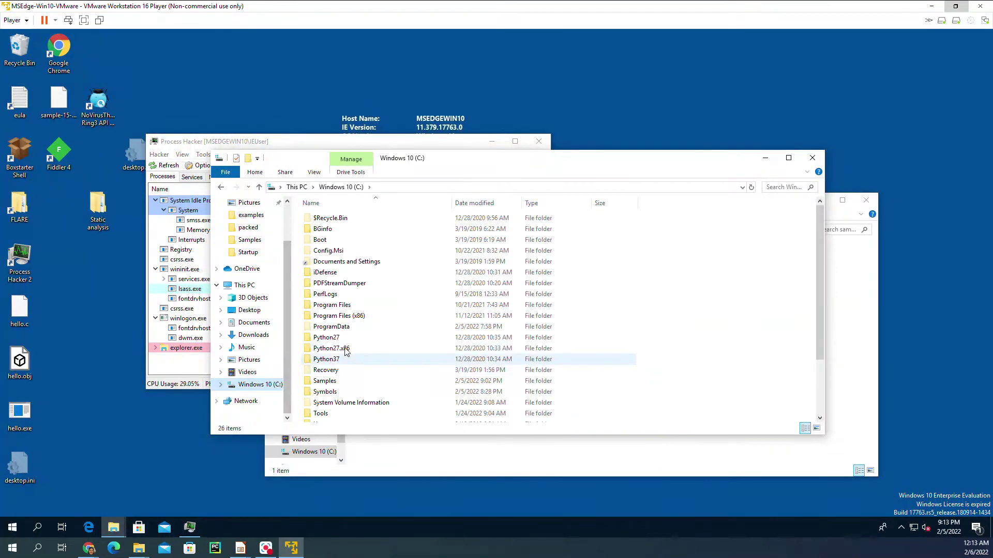
pyautogui.click(330, 383)
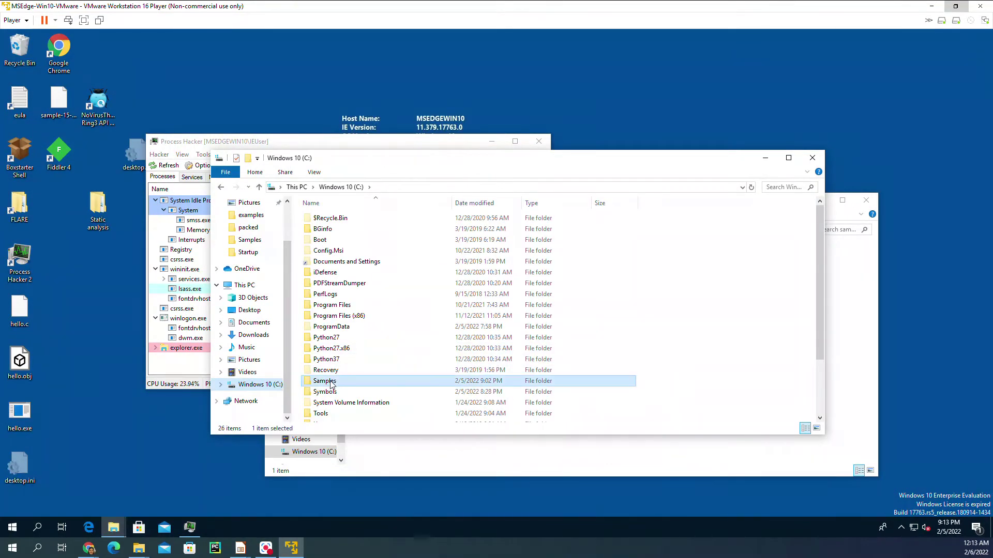
pyautogui.doubleClick(325, 413)
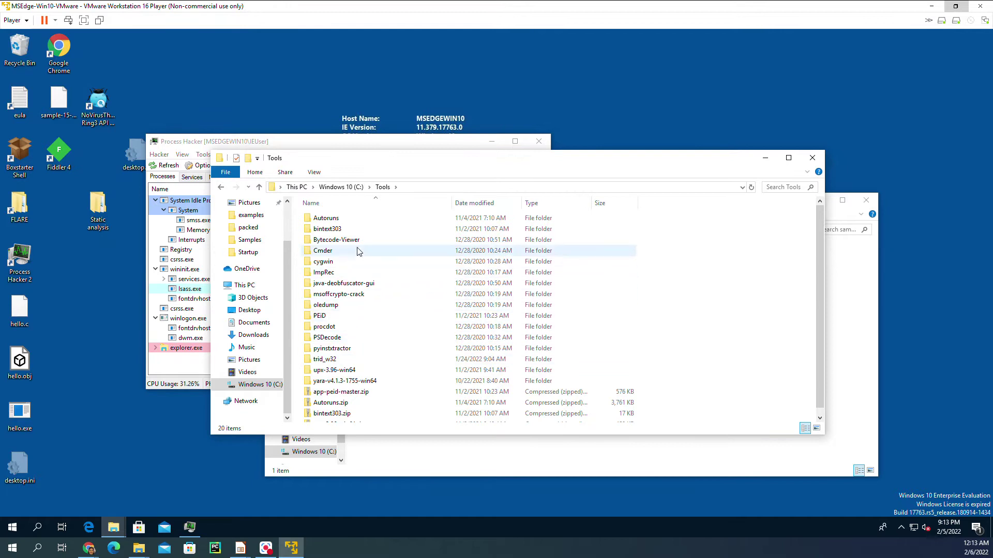
pyautogui.doubleClick(339, 229)
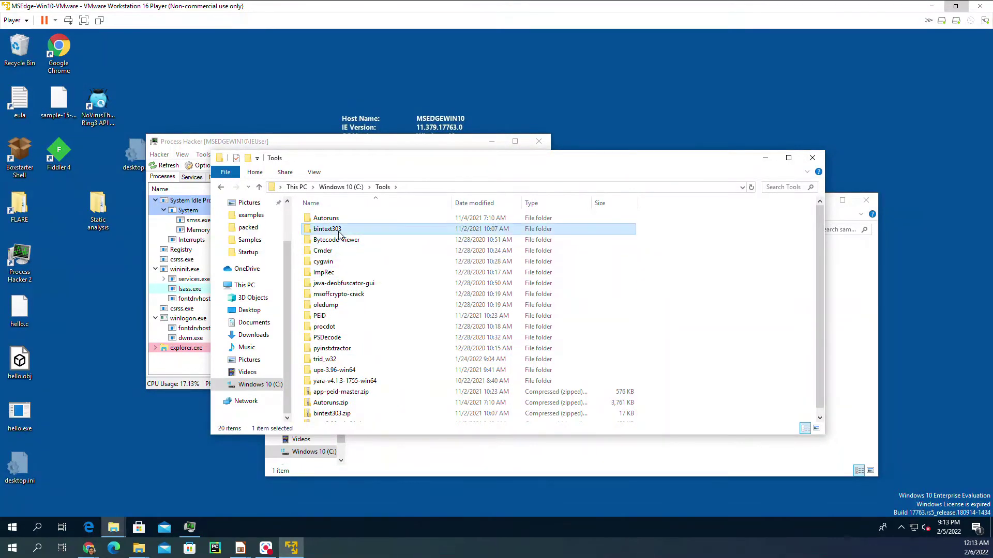
pyautogui.doubleClick(339, 220)
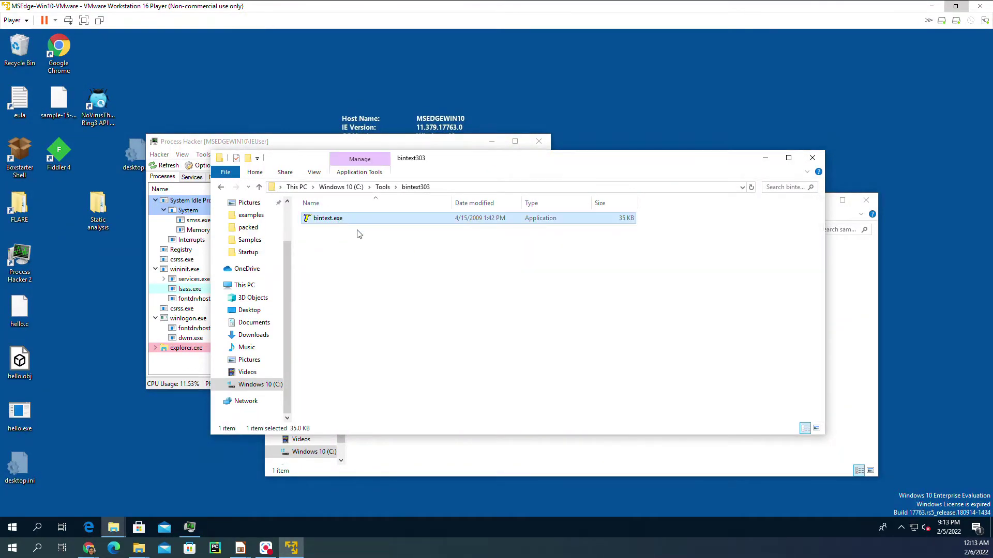
# Scan C:\Samples\sample-7-3\sample-7-3.exe in BinText, scroll its strings, then close BinText.
pyautogui.click(575, 226)
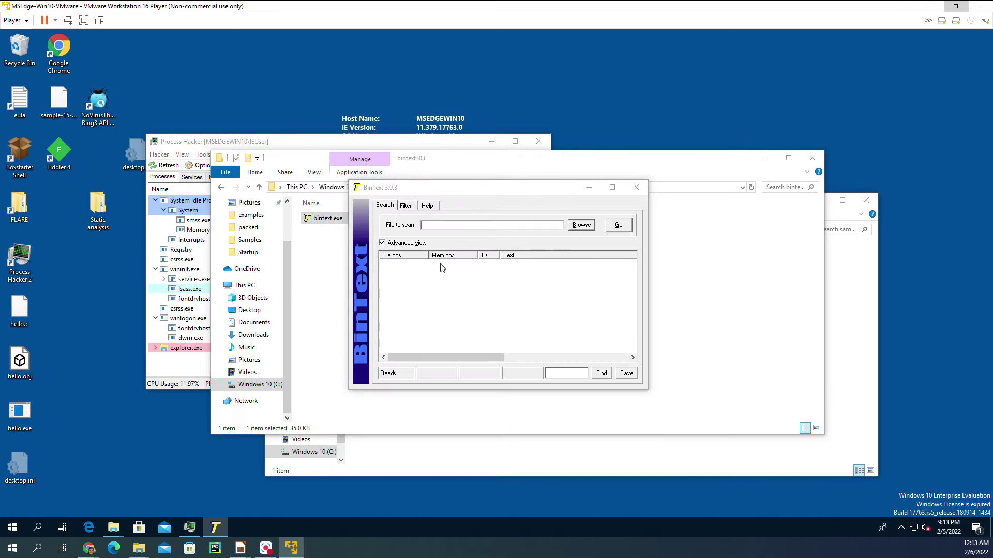
pyautogui.click(462, 267)
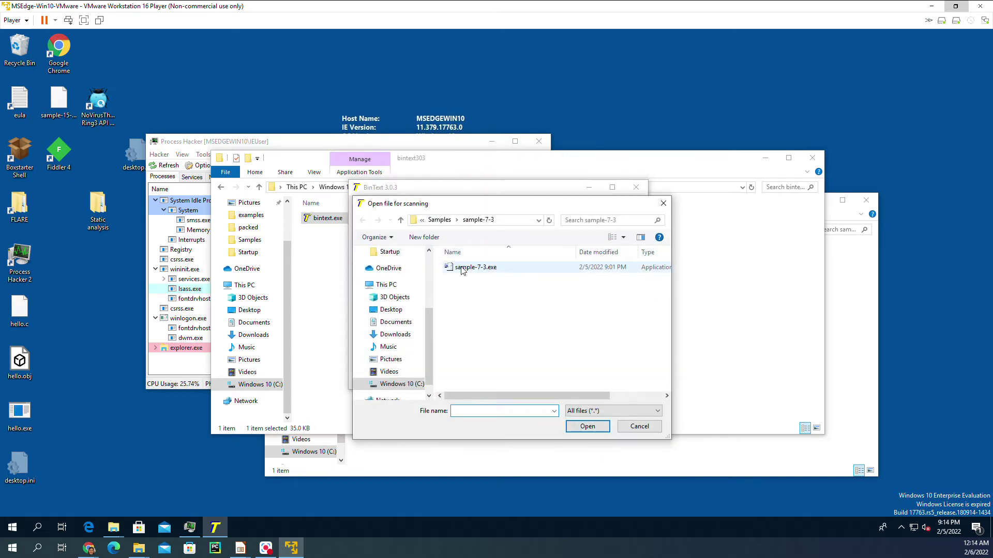
pyautogui.click(585, 426)
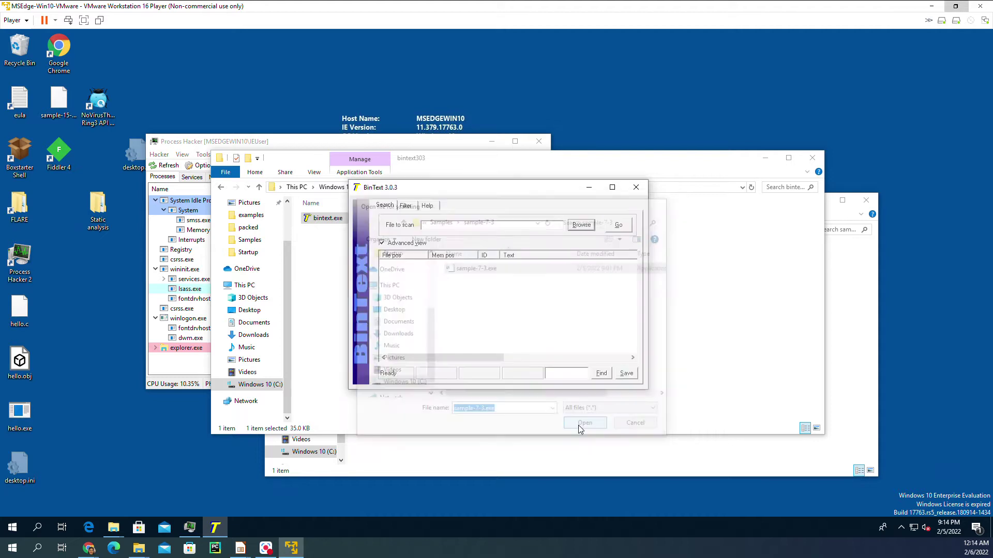
pyautogui.click(618, 226)
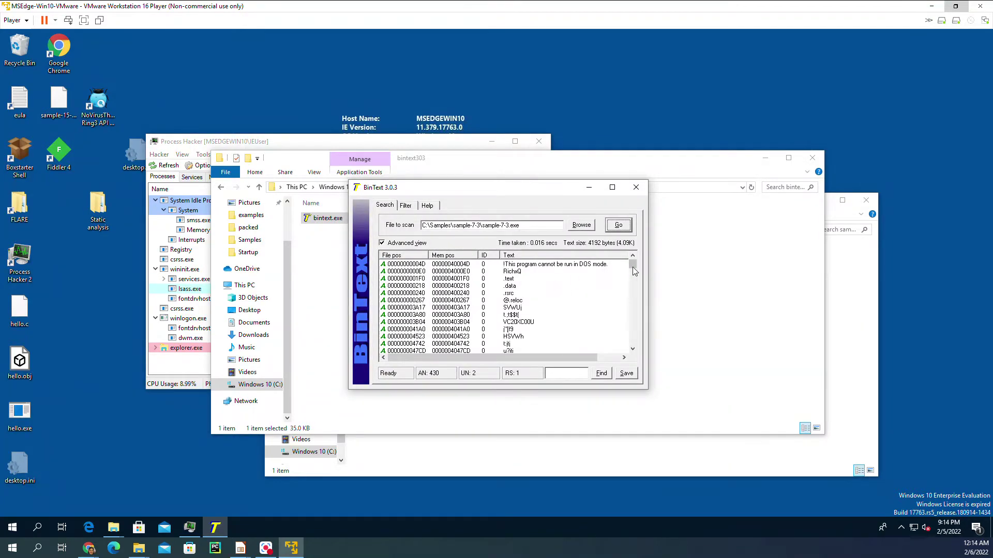
pyautogui.moveTo(633, 265); pyautogui.dragTo(628, 331)
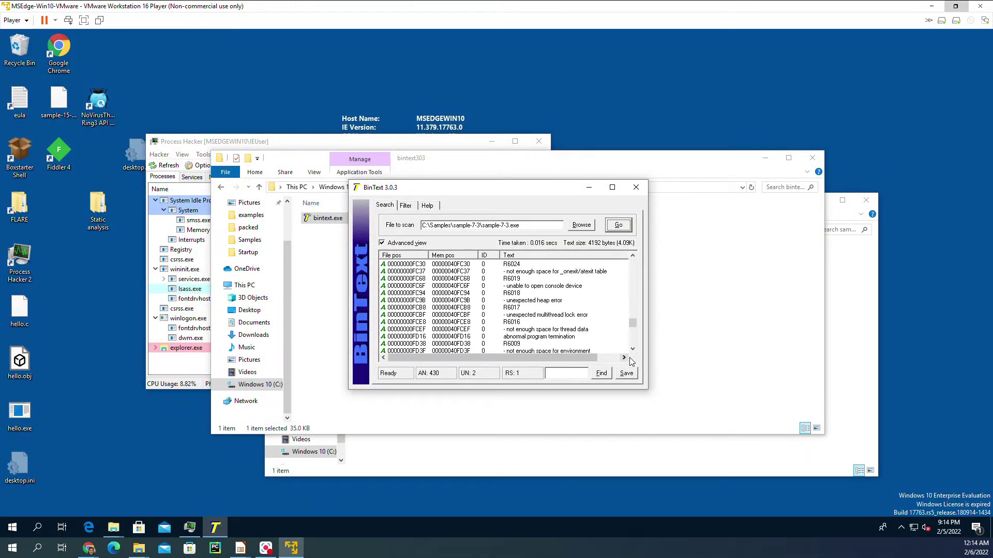
pyautogui.click(635, 188)
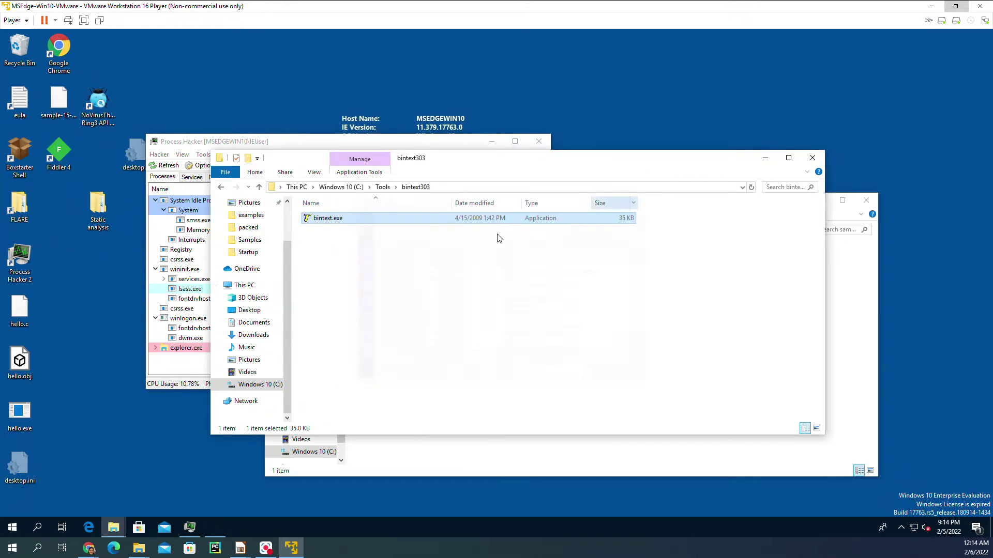
# Minimize the bintext303 folder window and bring the sample-7-3 folder window forward.
pyautogui.click(188, 369)
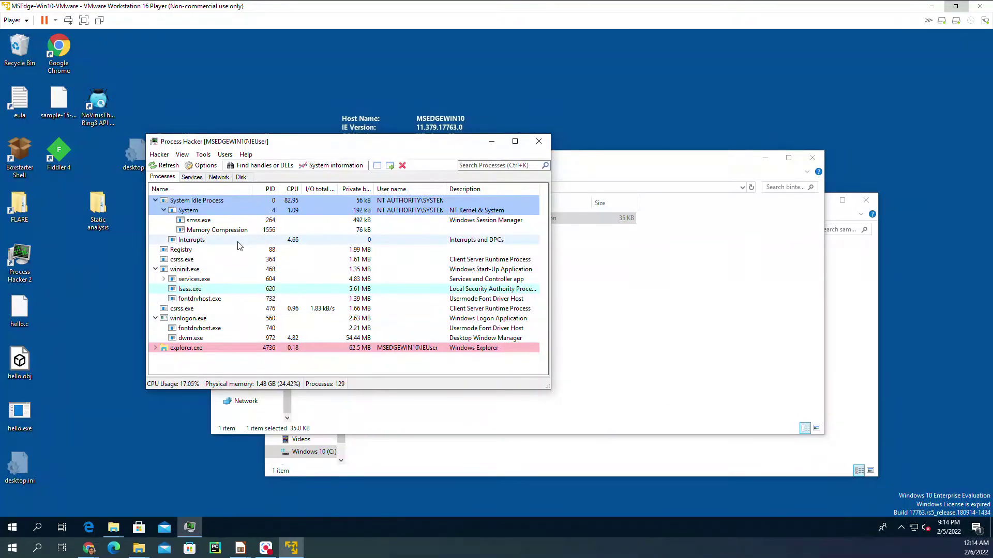
pyautogui.click(656, 295)
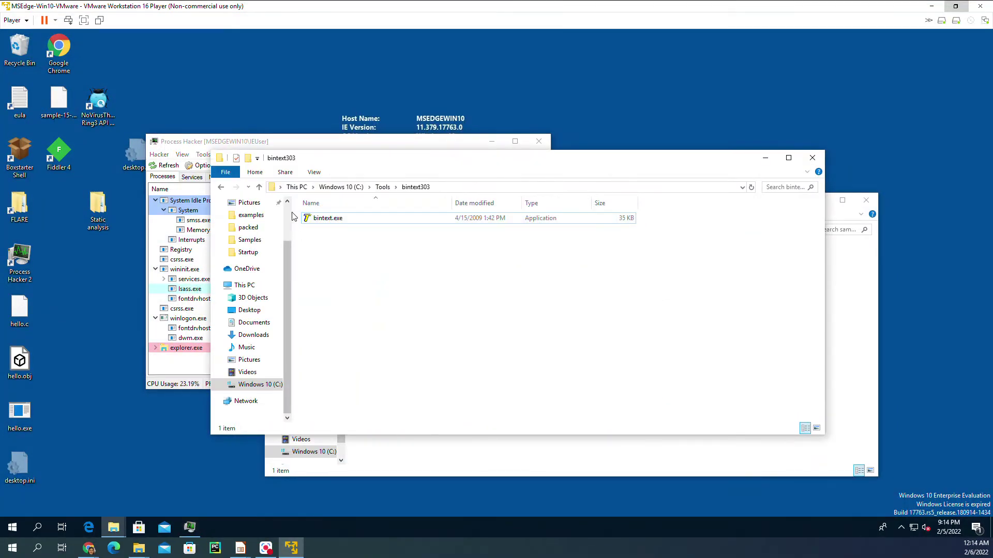
pyautogui.click(764, 158)
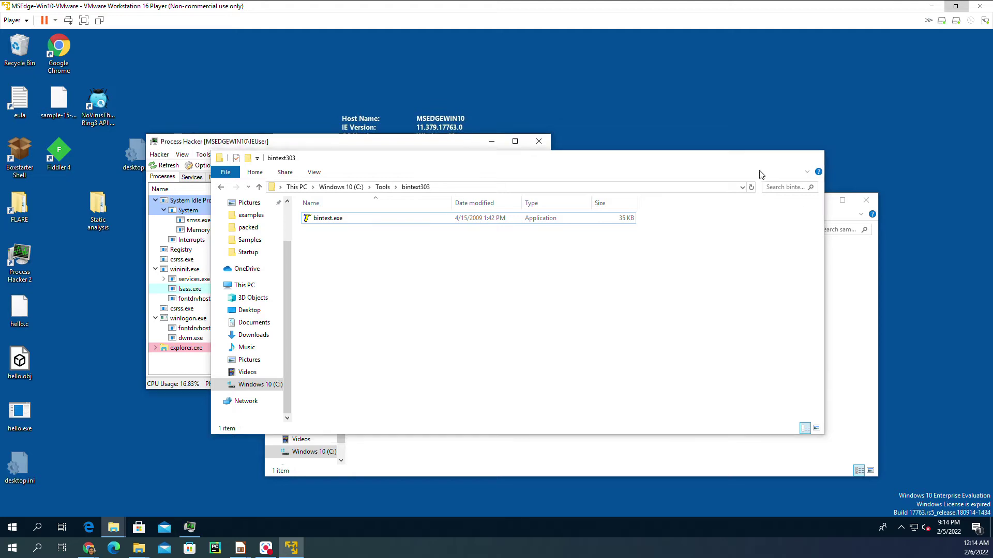
pyautogui.click(433, 319)
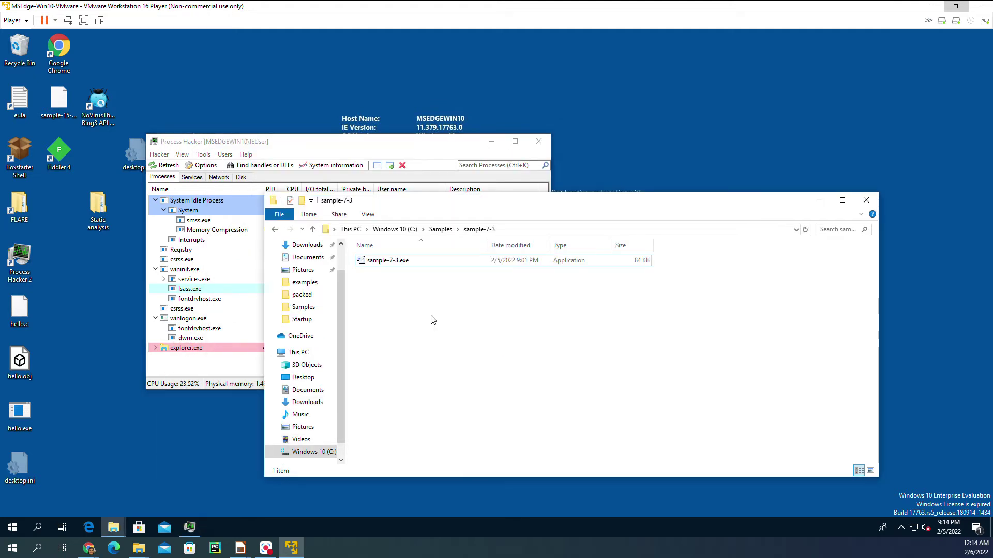
# Run sample-7-3.exe, dismiss the cannot-open-file error, and return to Process Hacker.
pyautogui.doubleClick(389, 262)
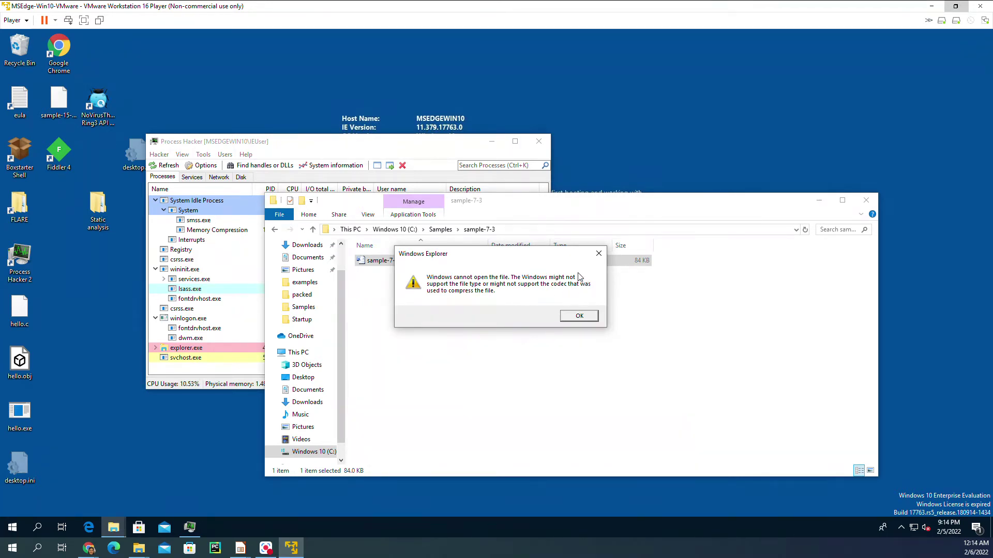
pyautogui.click(599, 255)
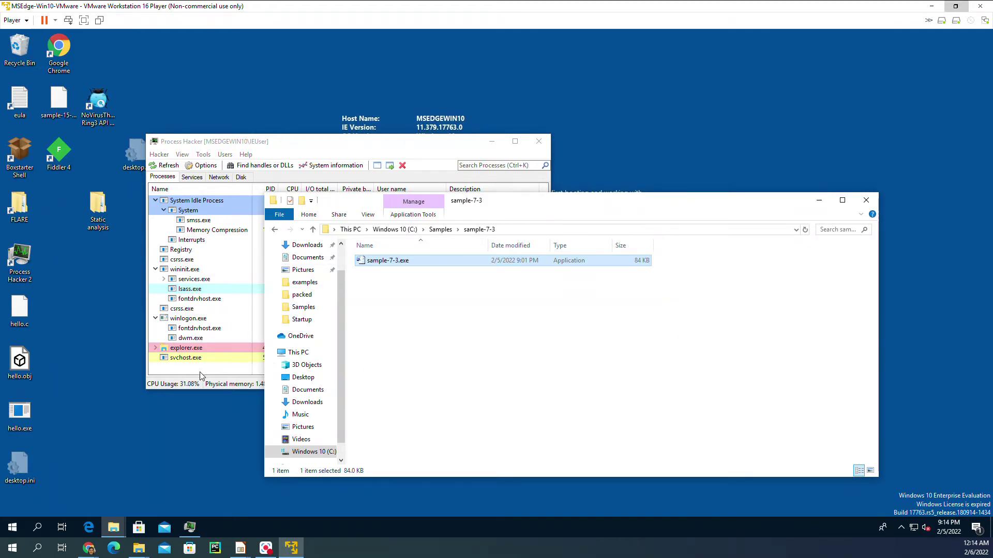
pyautogui.click(261, 135)
# Open the properties of the 32-bit svchost.exe process with PID 5884.
pyautogui.moveTo(185, 363)
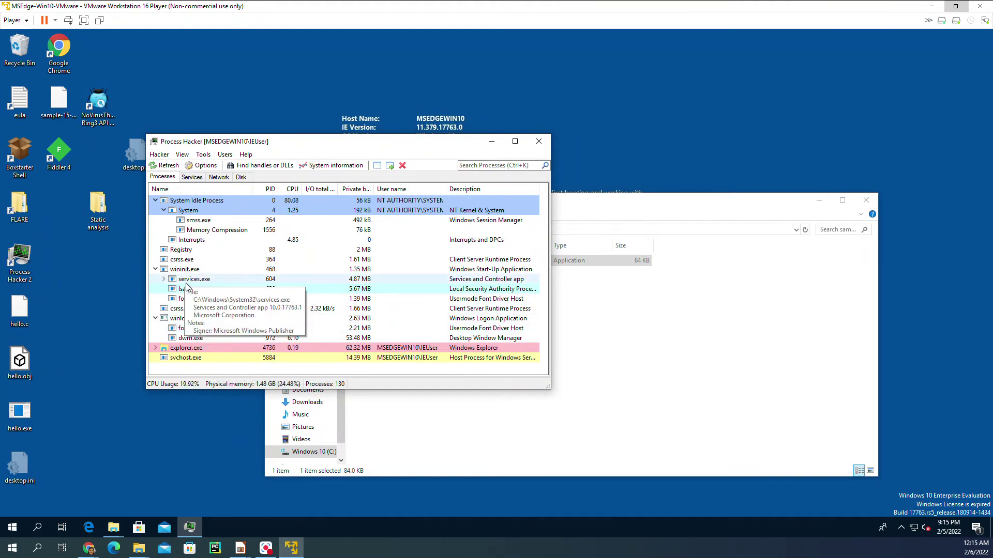
pyautogui.moveTo(158, 286)
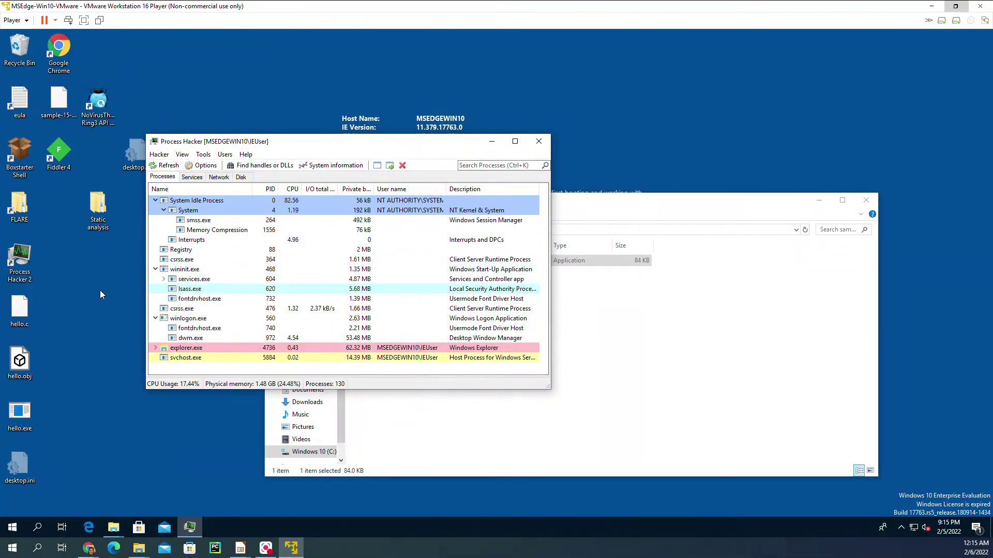
pyautogui.doubleClick(174, 357)
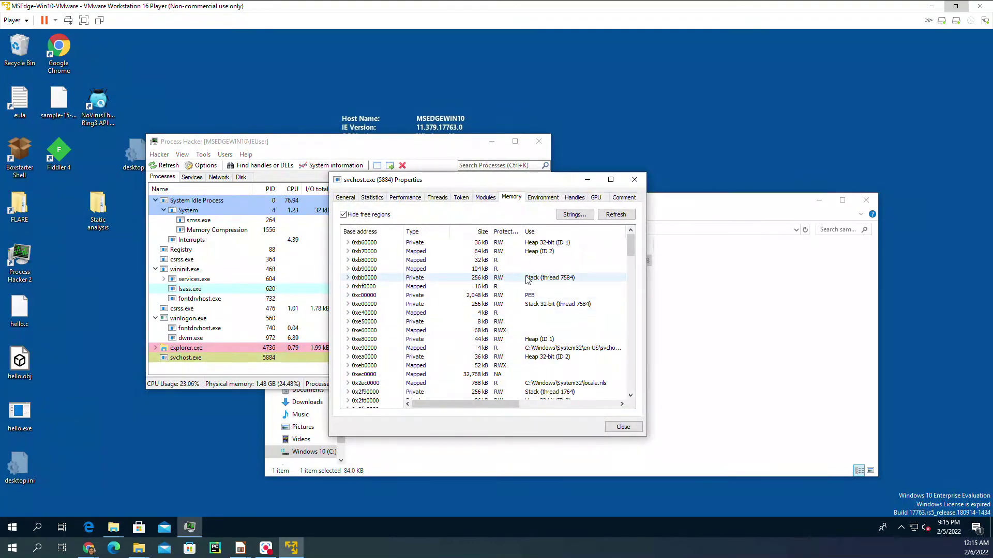
# Search svchost.exe's private memory for strings of minimum length 10.
pyautogui.click(564, 214)
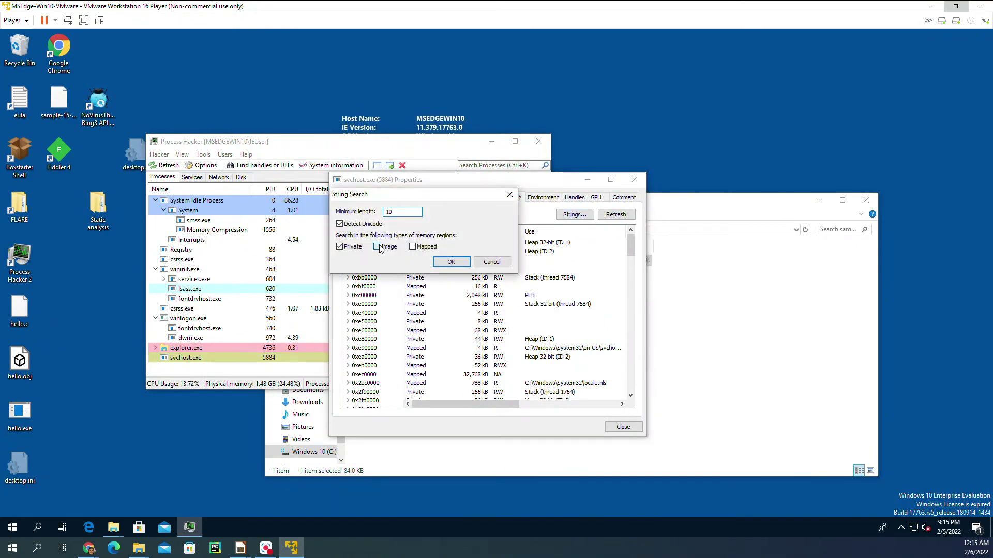
pyautogui.click(449, 260)
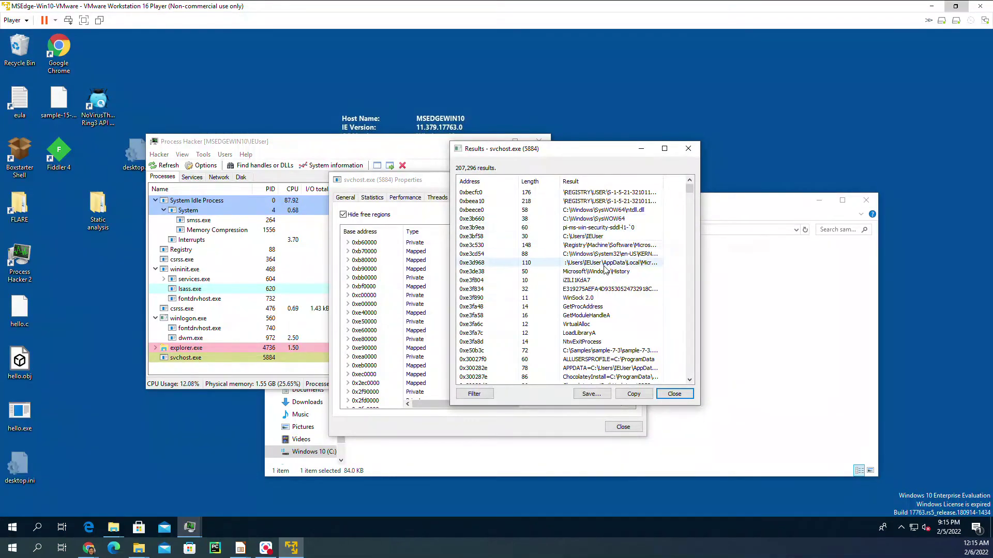
pyautogui.click(595, 299)
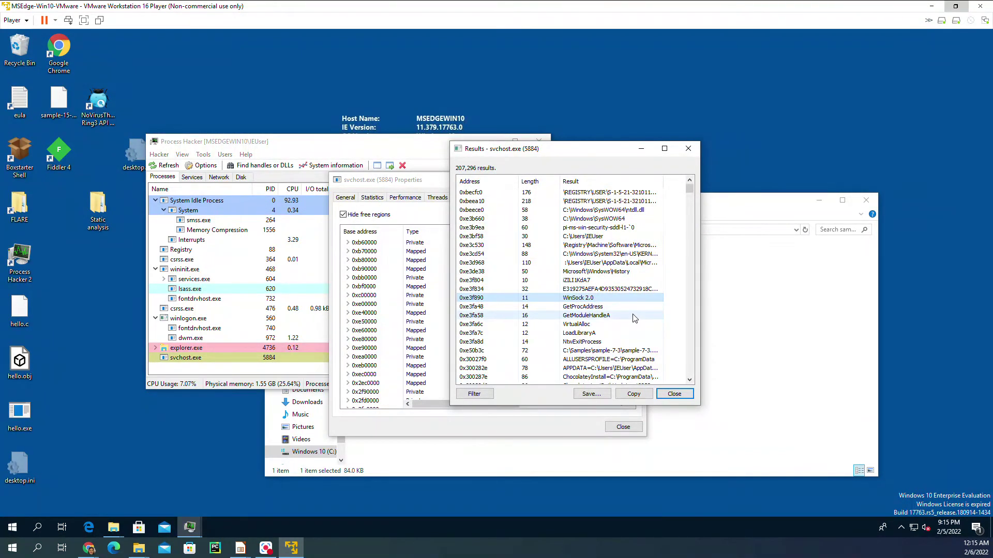
pyautogui.click(596, 281)
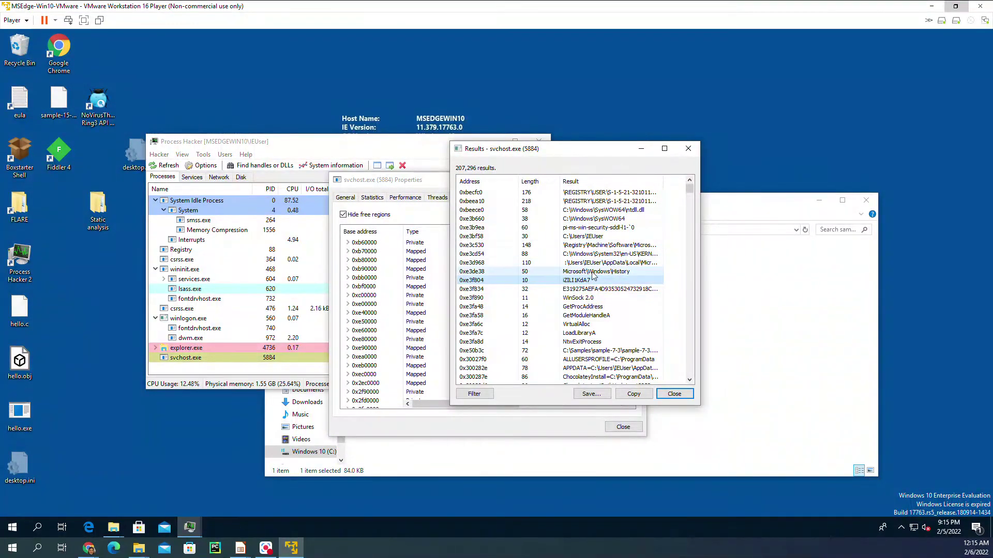
# Scroll the results down to domain strings such as ru.smartmeal.
pyautogui.scroll(-10, 615, 293)
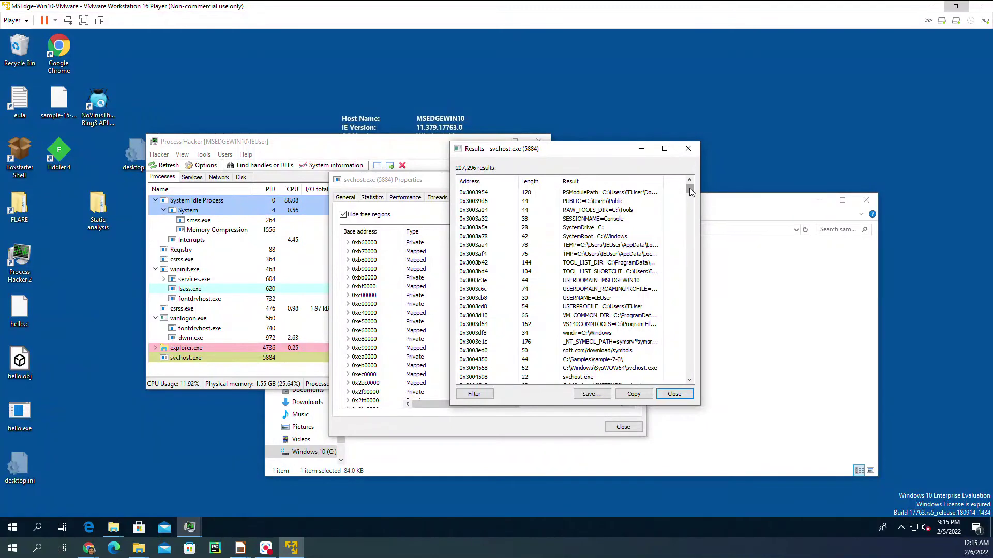
pyautogui.moveTo(690, 187); pyautogui.dragTo(690, 216)
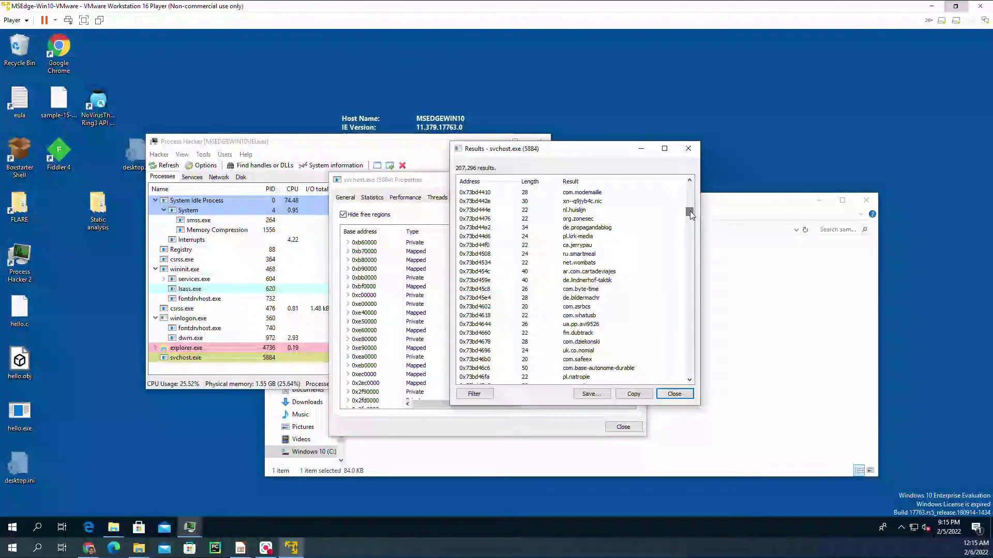
pyautogui.click(579, 254)
pyautogui.scroll(-12, 597, 313)
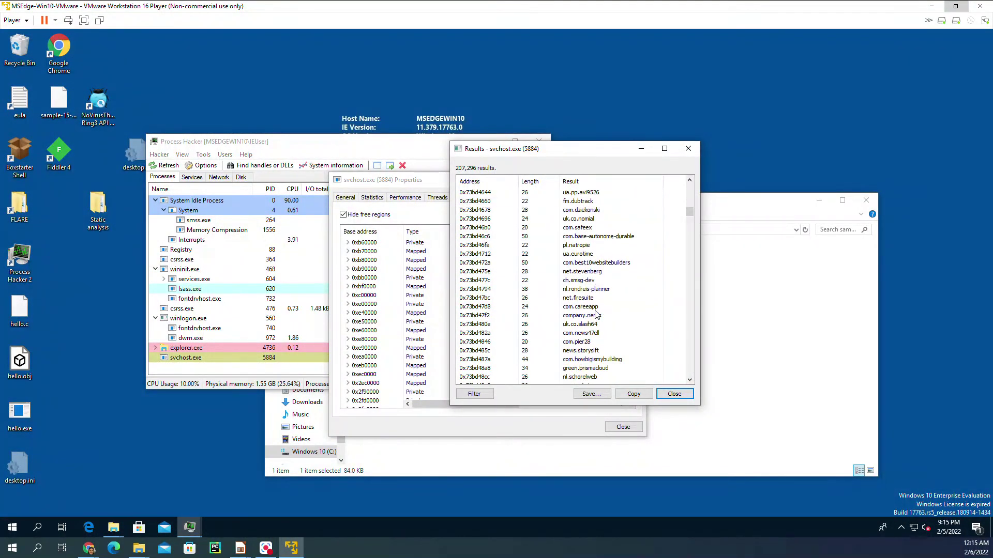
pyautogui.scroll(-20, 600, 311)
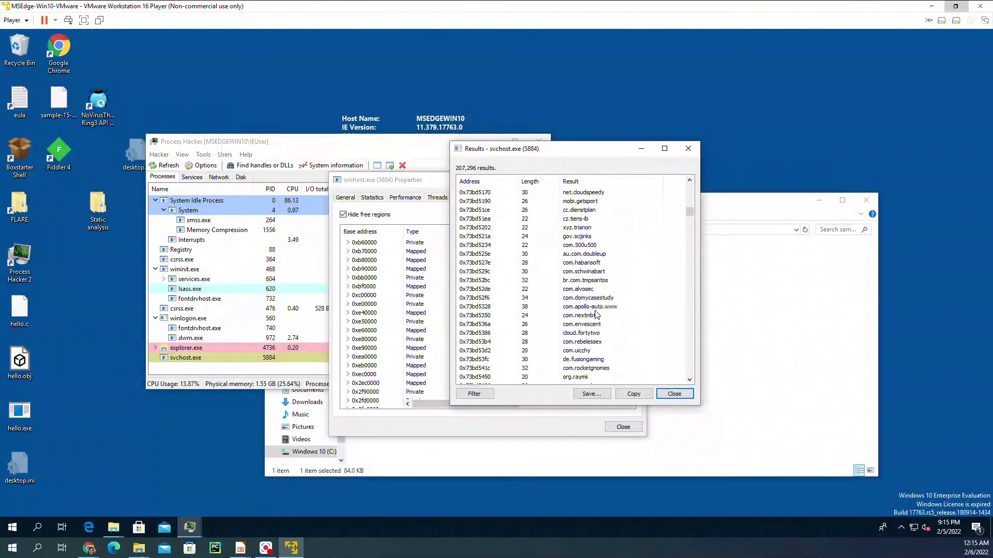
pyautogui.scroll(-20, 605, 301)
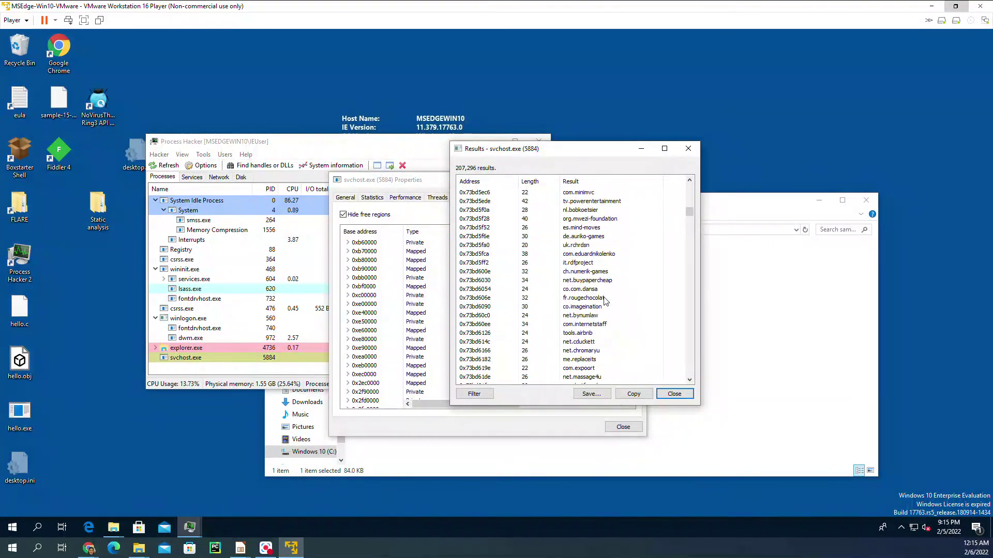
pyautogui.scroll(-7, 604, 306)
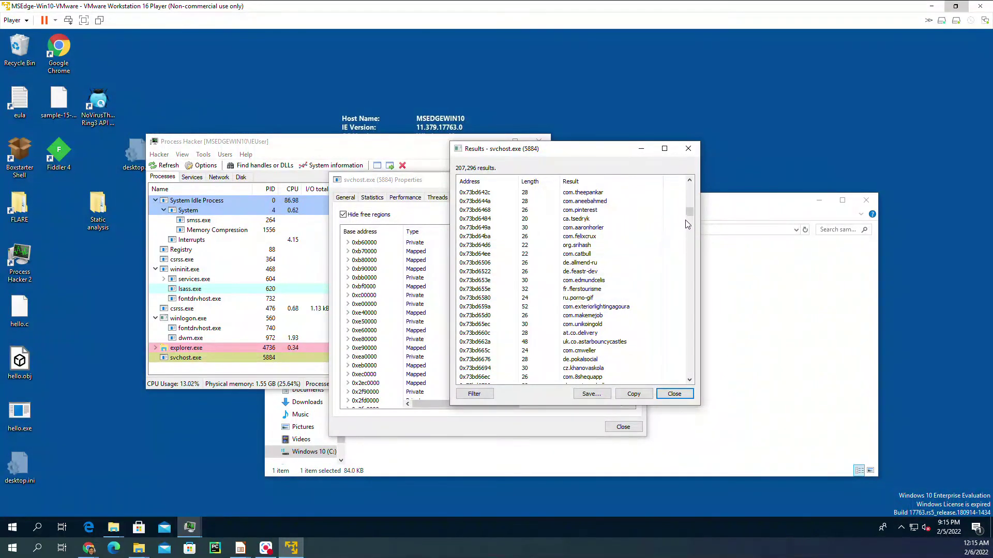
pyautogui.moveTo(689, 212); pyautogui.dragTo(690, 242)
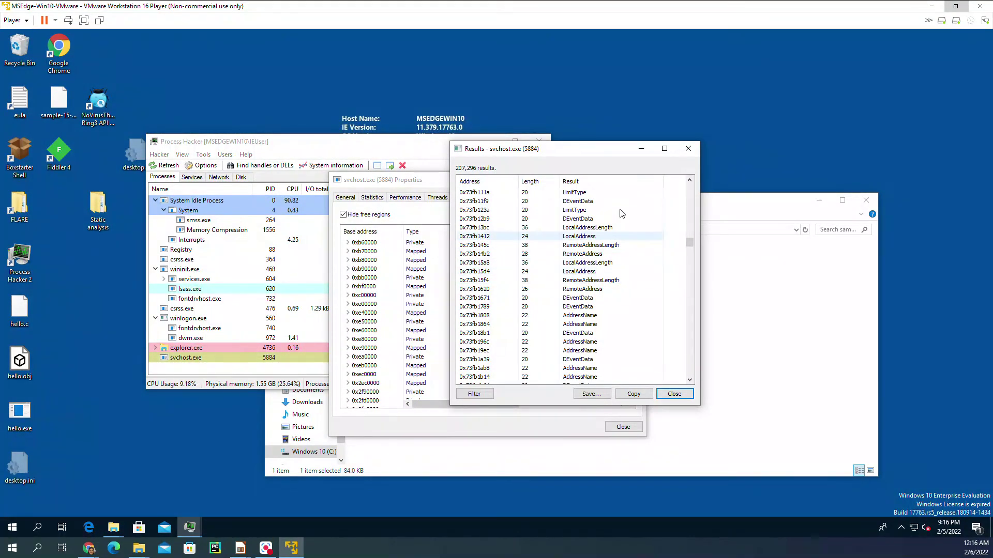
# Scroll further down to the Task.WININET_HTTP request and connection strings.
pyautogui.scroll(-10, 601, 307)
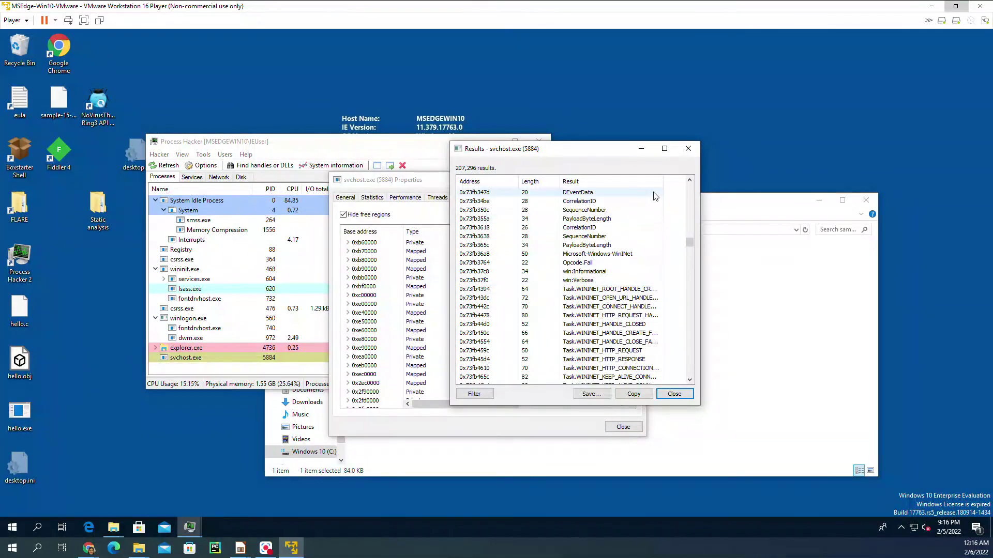
# Close the string results, move the properties window aside, and return to the sample-7-3 folder.
pyautogui.click(688, 149)
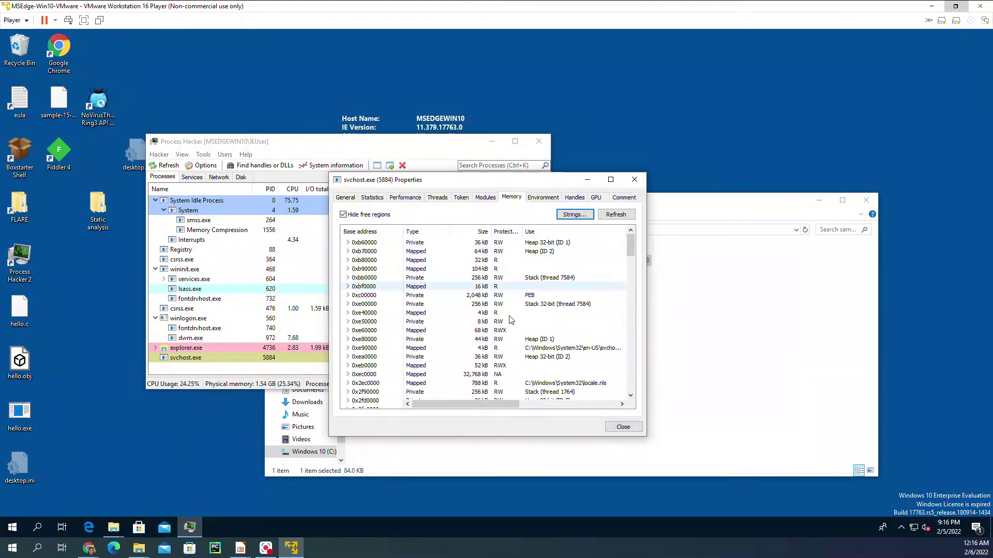
pyautogui.moveTo(455, 182); pyautogui.dragTo(283, 231)
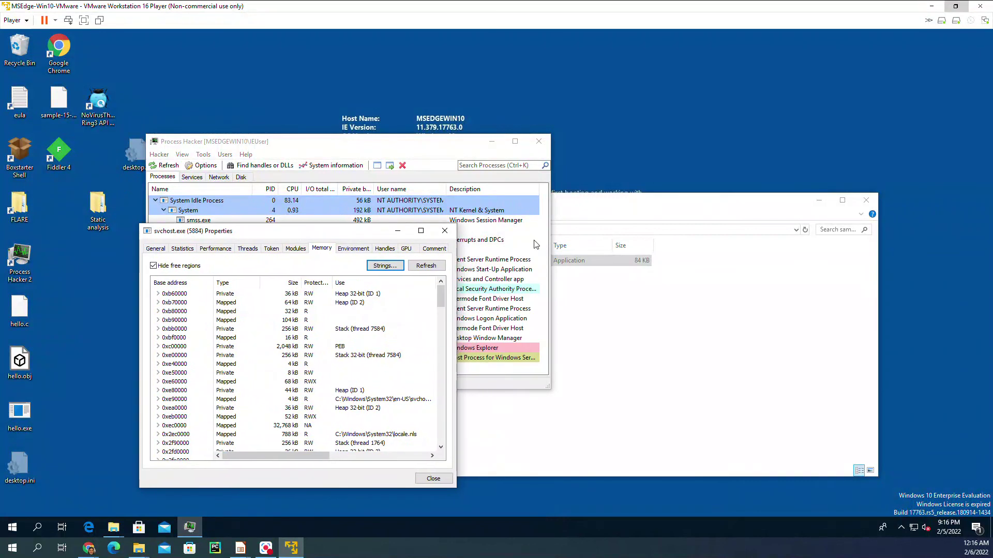
pyautogui.click(650, 210)
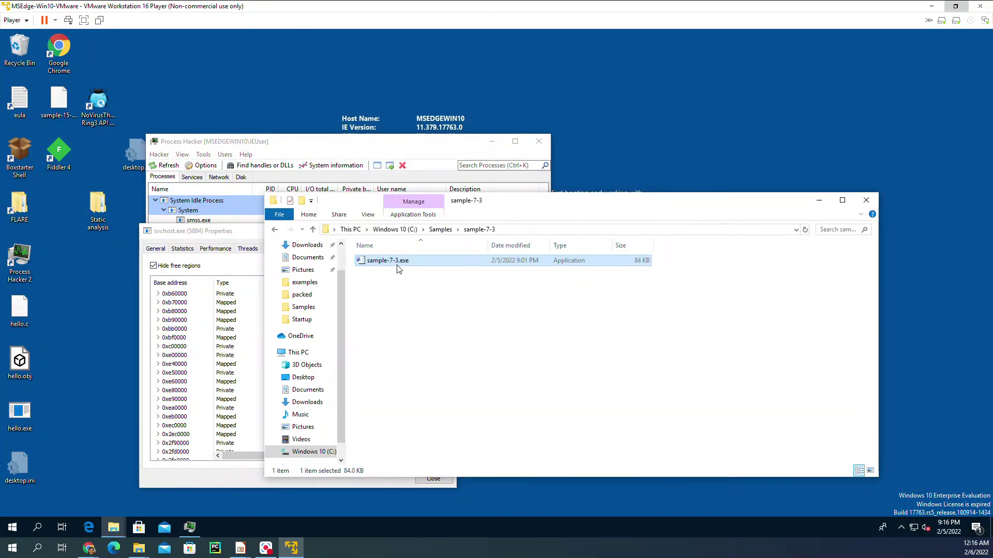